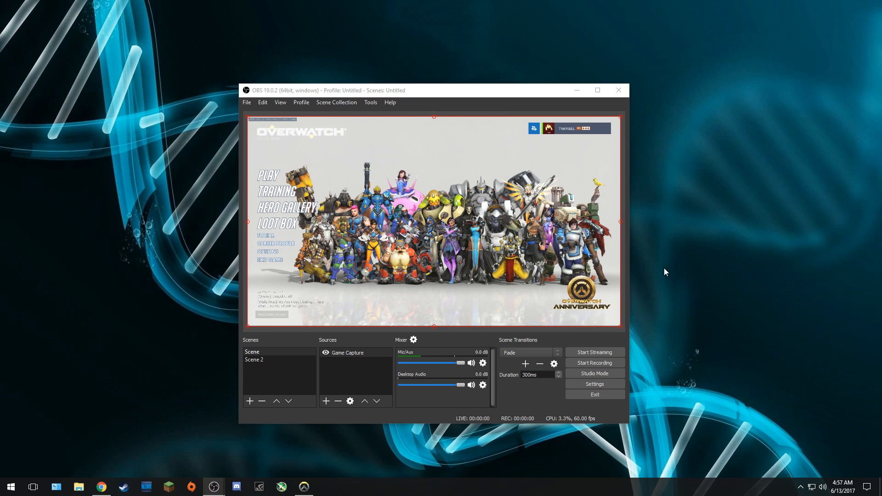
Open the output settings and set the output mode to Advanced.
click(595, 385)
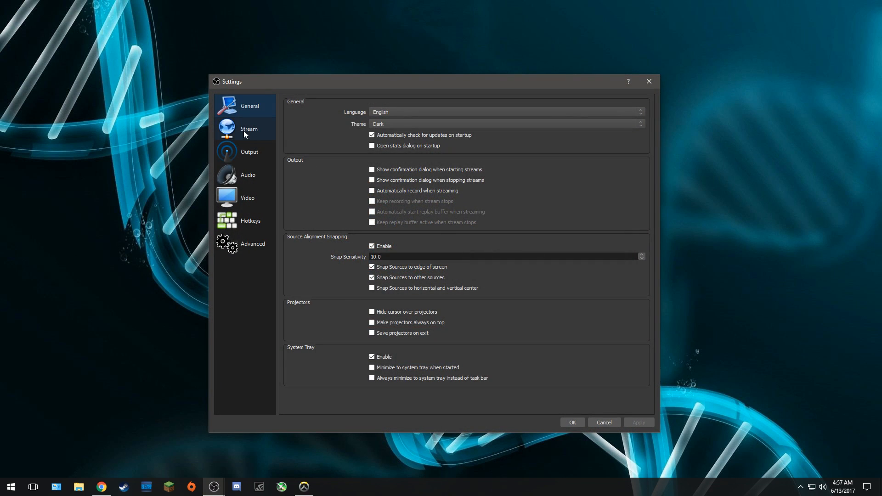
click(246, 153)
click(495, 103)
click(442, 118)
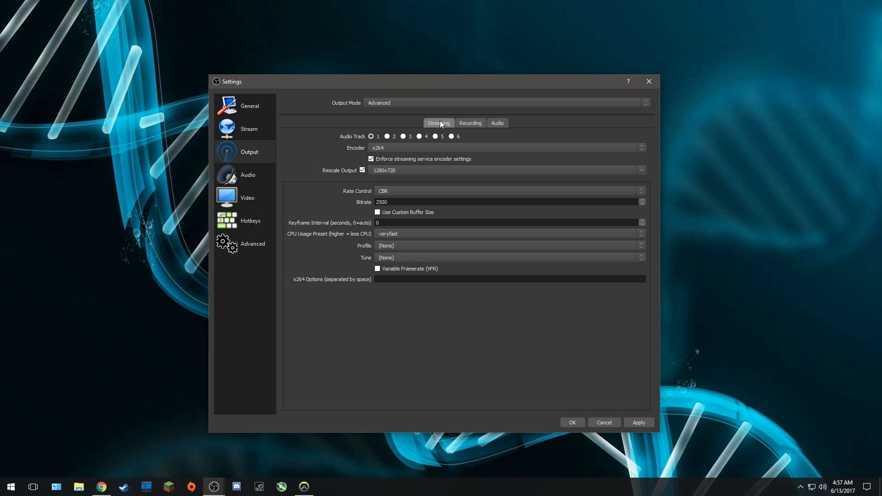
Set the streaming encoder to NVENC H.264 and turn off output rescaling.
click(463, 125)
click(442, 125)
click(377, 148)
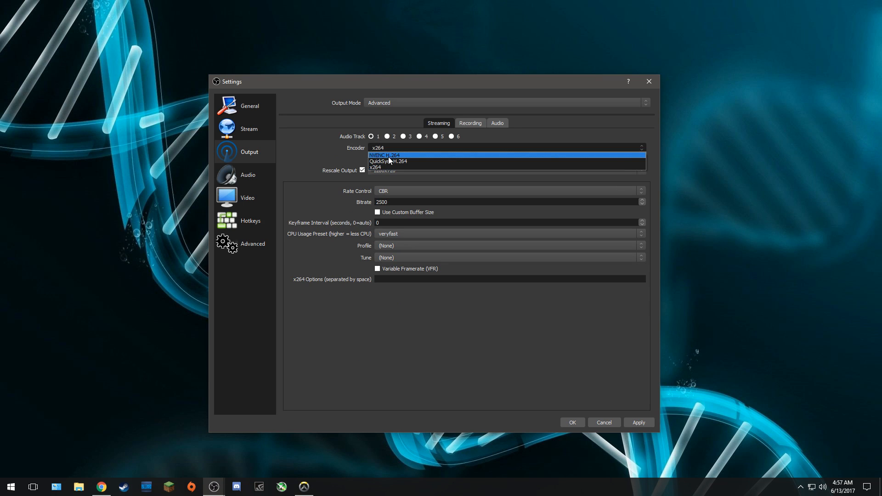
click(397, 156)
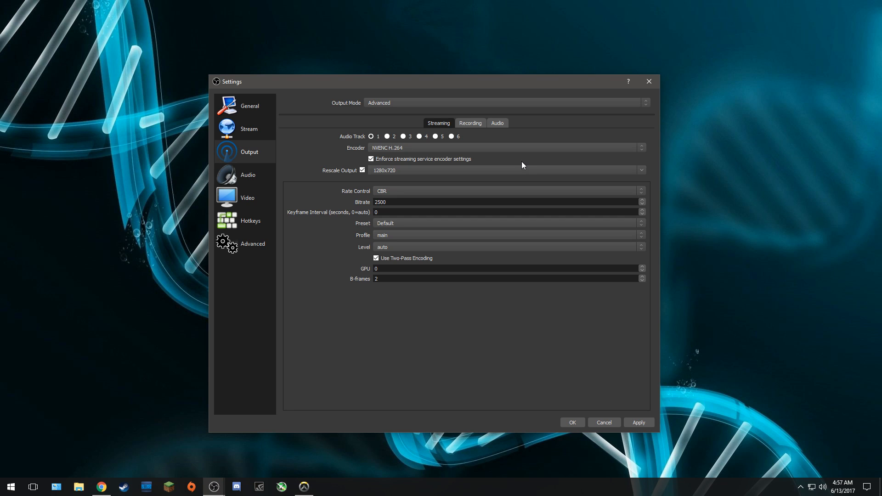
click(362, 173)
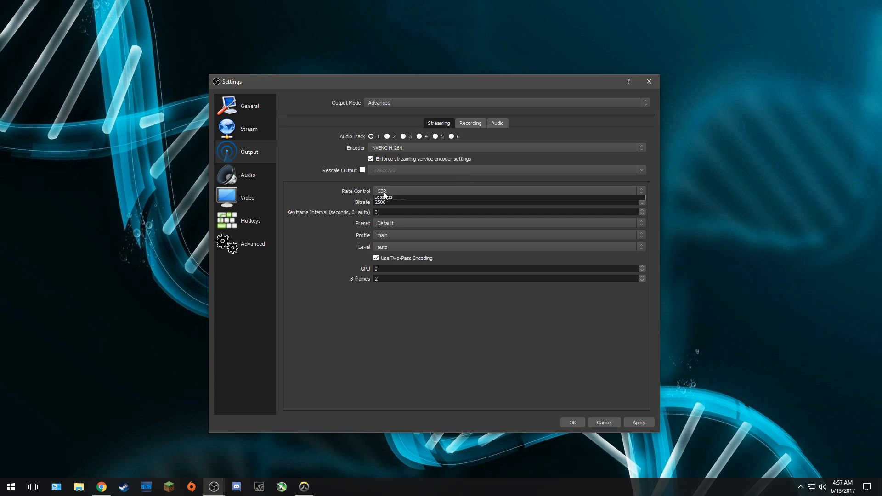
Set the streaming keyframe interval to 2 seconds, using CBR rate control and the Default preset.
click(385, 192)
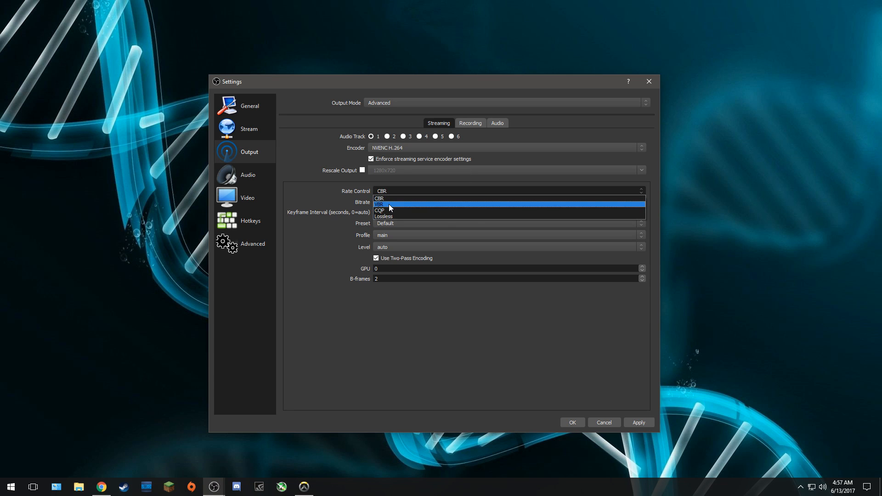
click(396, 191)
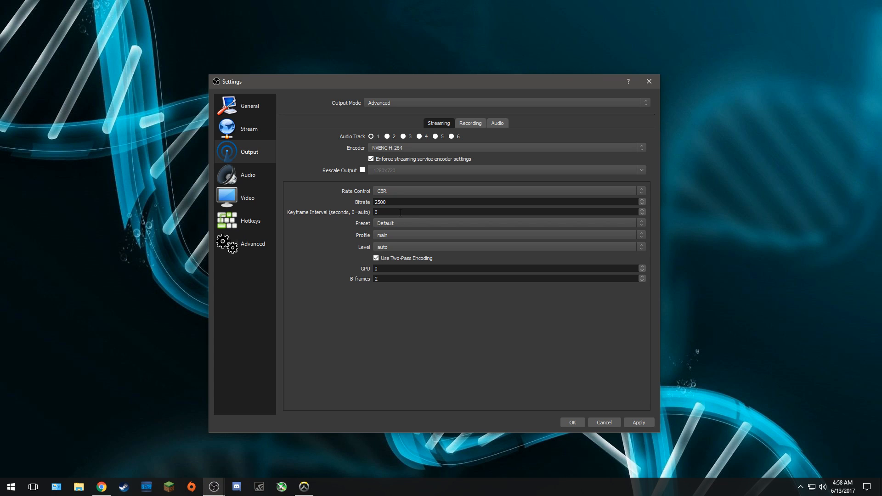
text(2)
click(401, 225)
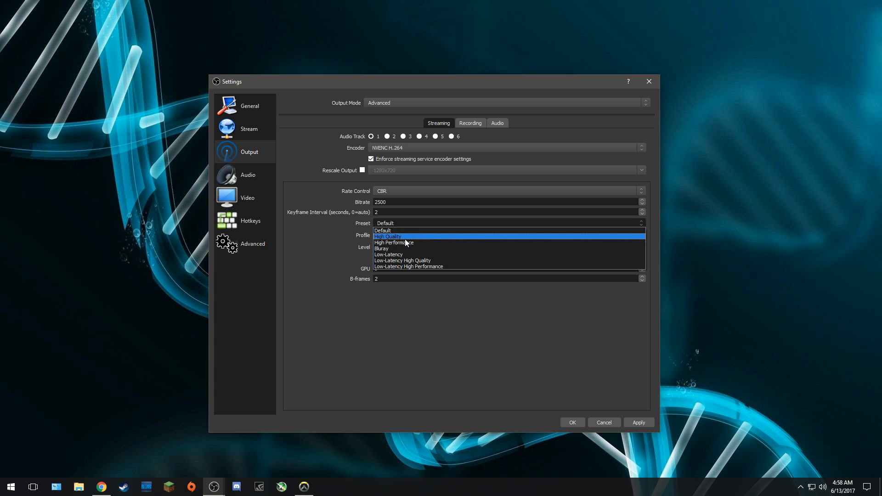
click(404, 233)
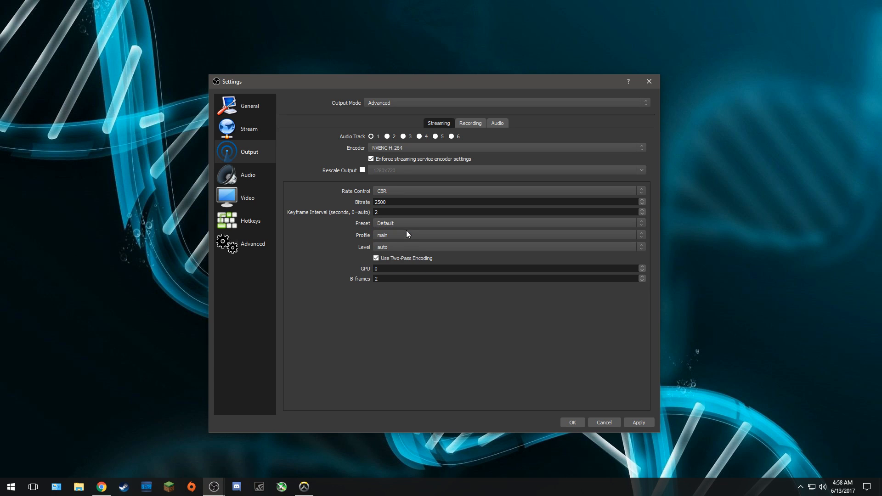
Keep the main encoder profile, set the streaming GPU to 1 and apply the settings.
click(401, 237)
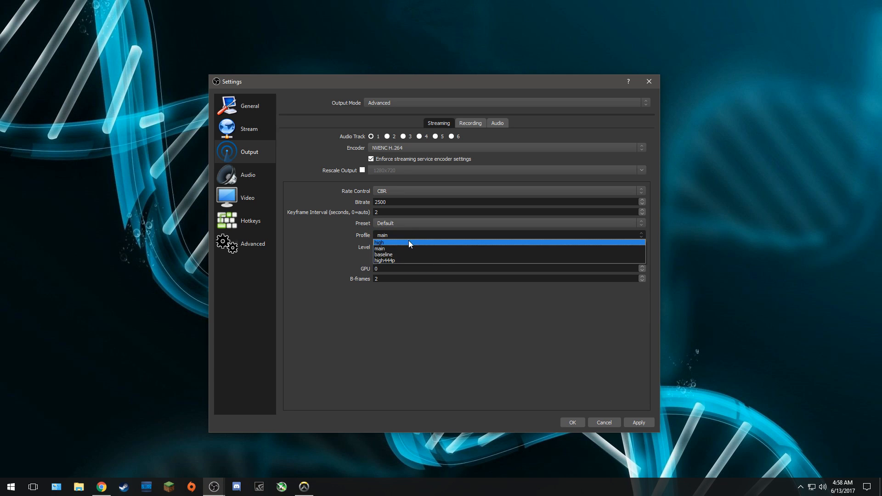
click(409, 243)
click(404, 236)
click(409, 247)
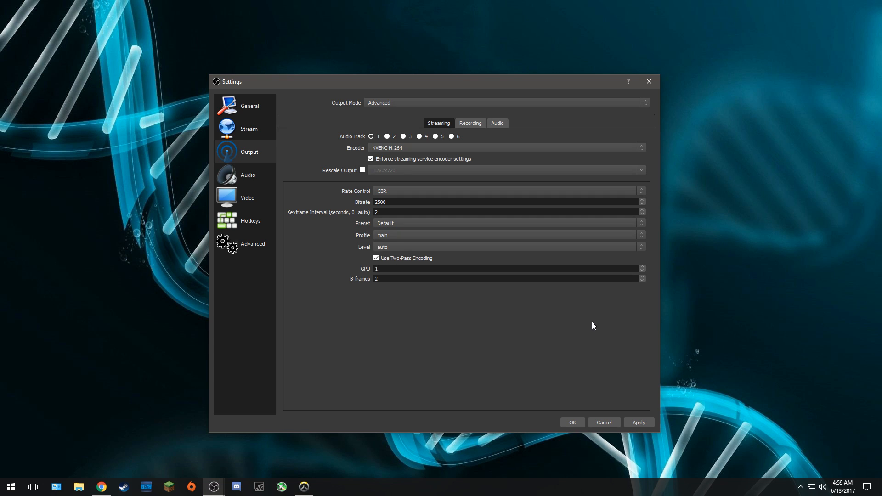
click(646, 423)
Check the recording output settings, and use the Lanczos (Sharpened scaling, 32 samples) downscale filter with 60 FPS in the video settings.
click(477, 123)
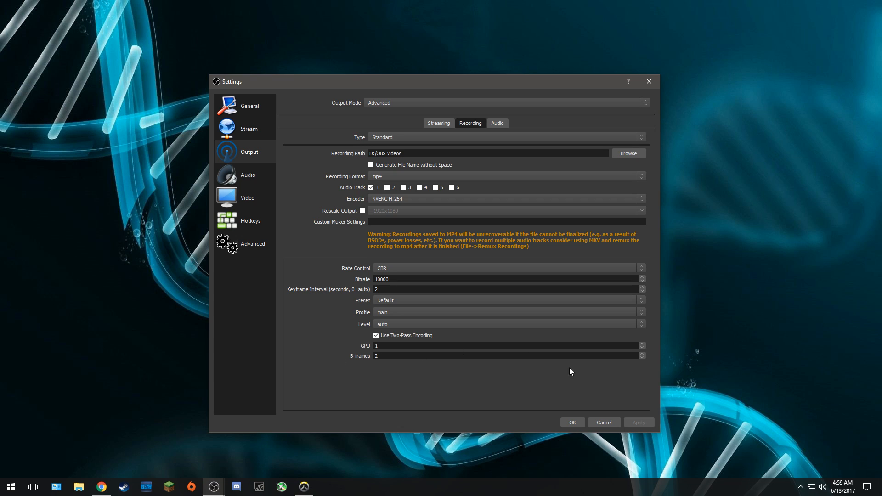
click(251, 205)
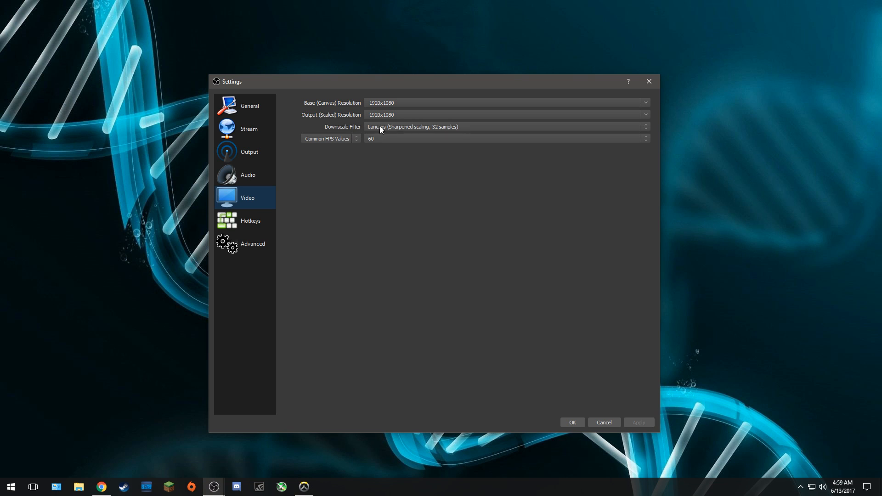
click(647, 126)
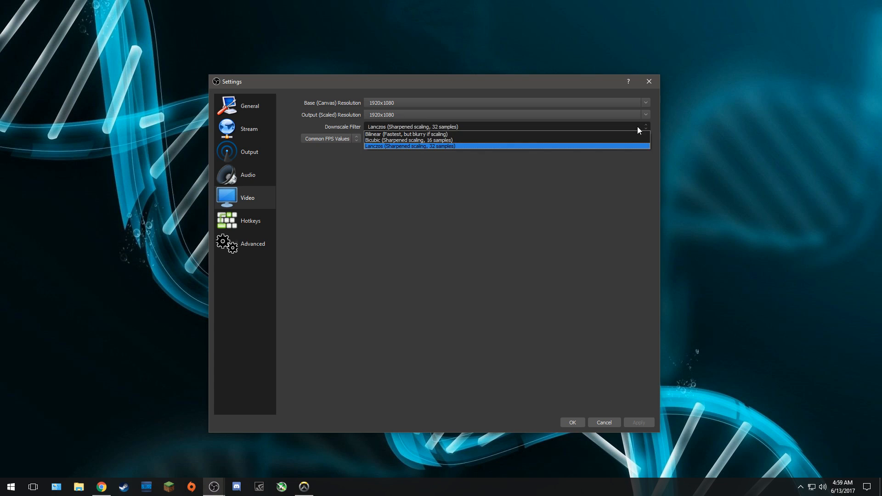
click(463, 145)
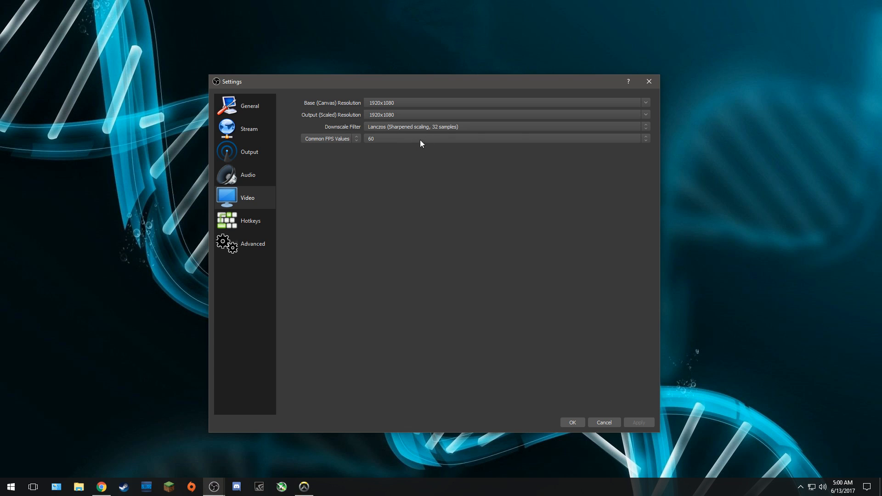
click(636, 139)
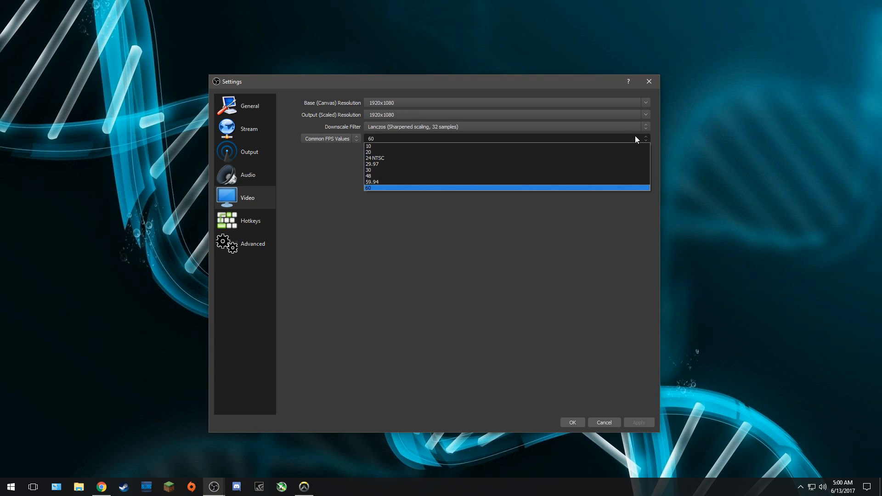
click(636, 139)
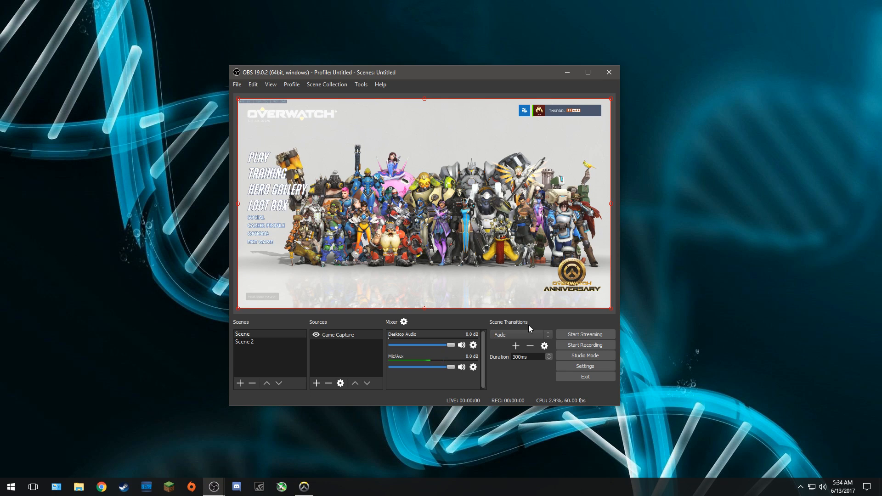
Set the output mode to Advanced and the streaming encoder to H264/AVC Encoder (AMD Advanced Media Framework).
click(591, 366)
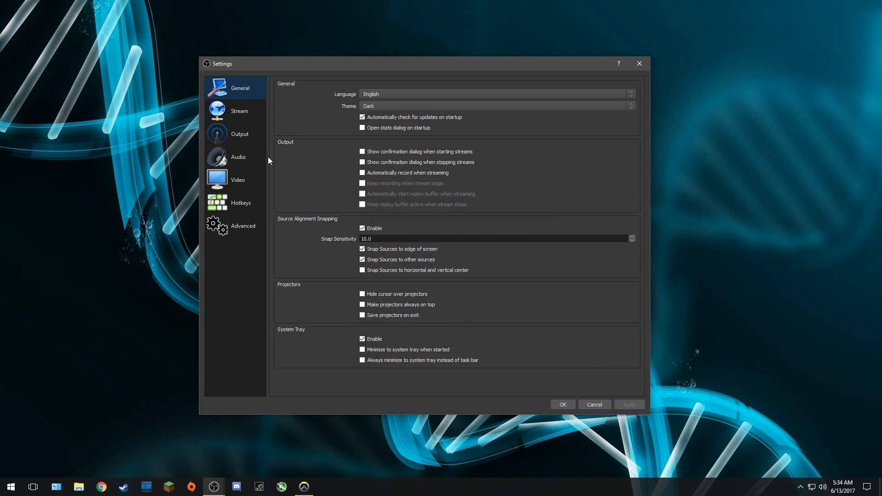
click(237, 136)
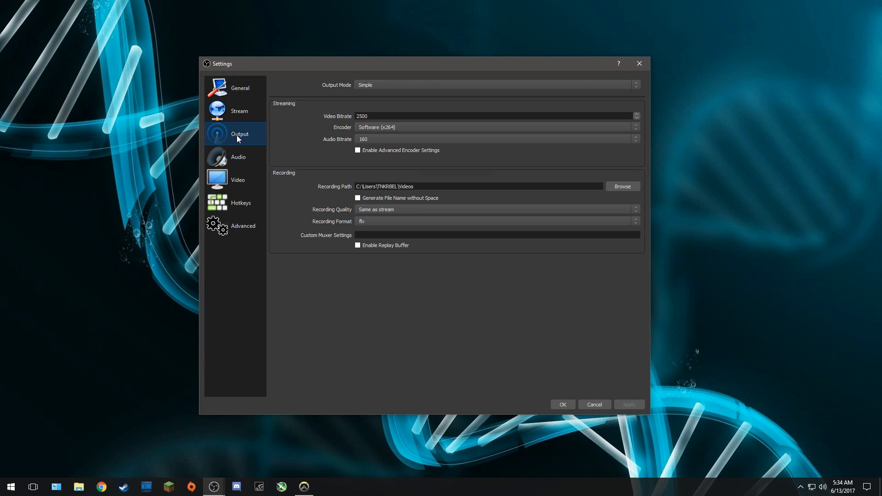
click(374, 87)
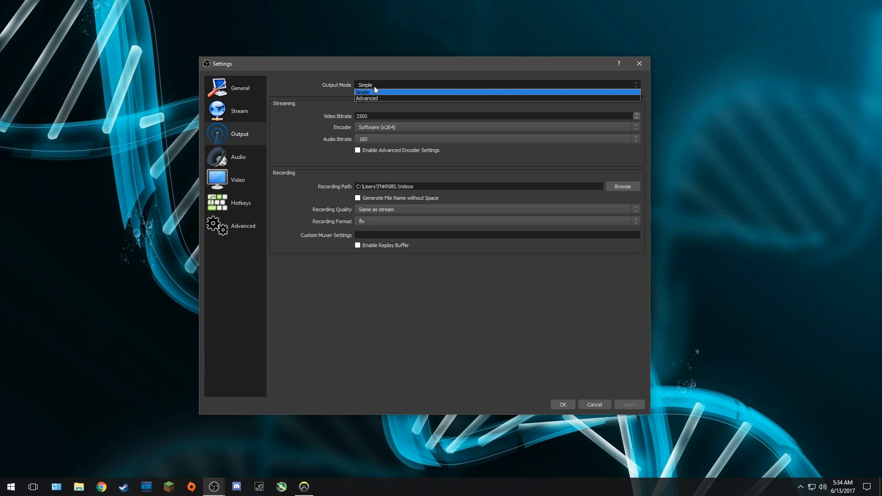
click(377, 98)
click(379, 129)
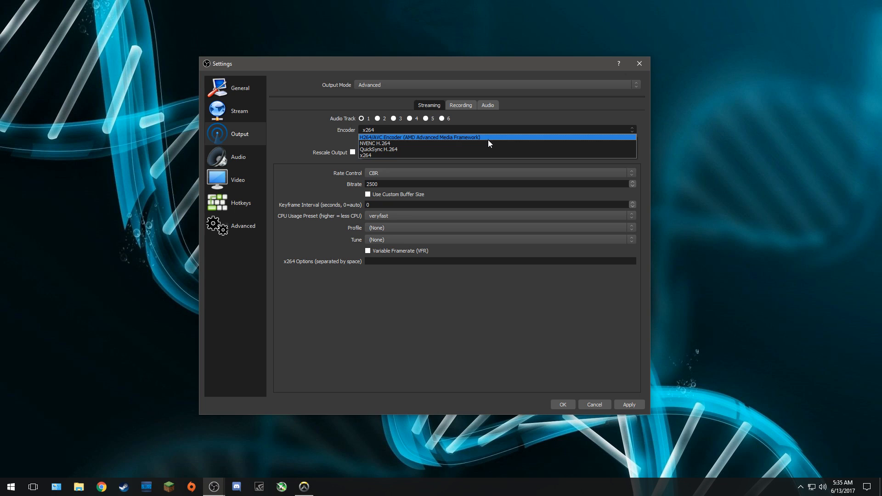
click(486, 136)
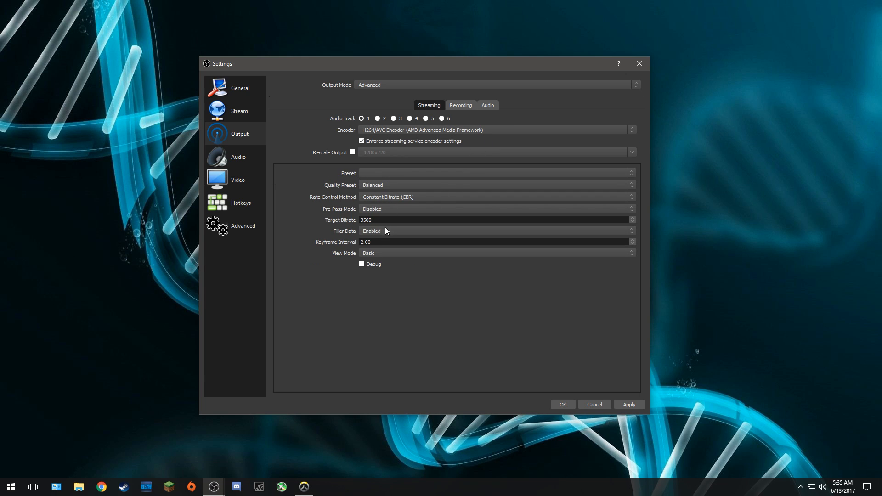
Set the streaming encoder's view mode to Advanced and look through its options.
click(372, 252)
click(374, 266)
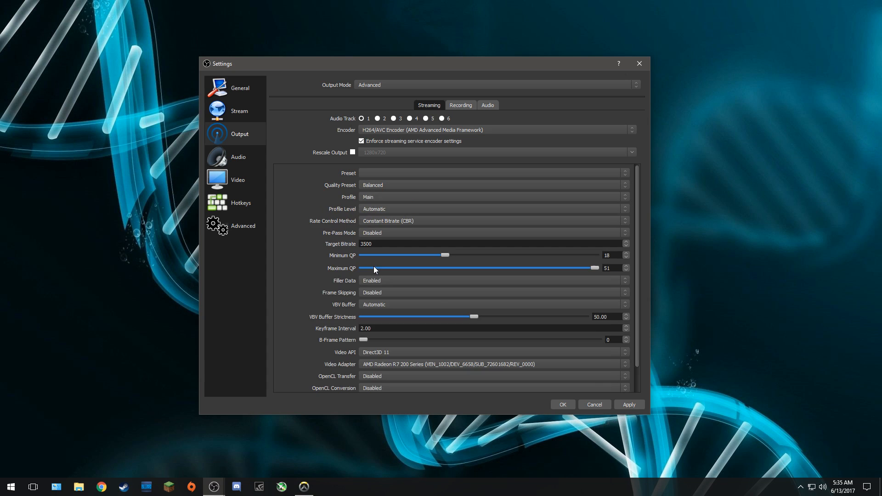
scroll(276, 268, down, 1)
scroll(282, 269, up, 1)
scroll(381, 170, down, 1)
Switch the streaming encoder's view mode to Master, look through its full option list, and return it to Advanced.
click(384, 374)
click(371, 398)
scroll(316, 273, down, 5)
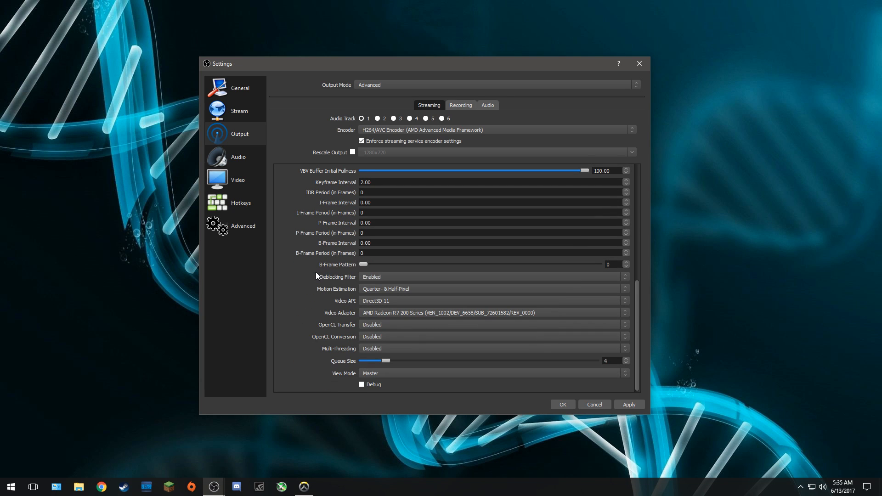
scroll(299, 304, up, 10)
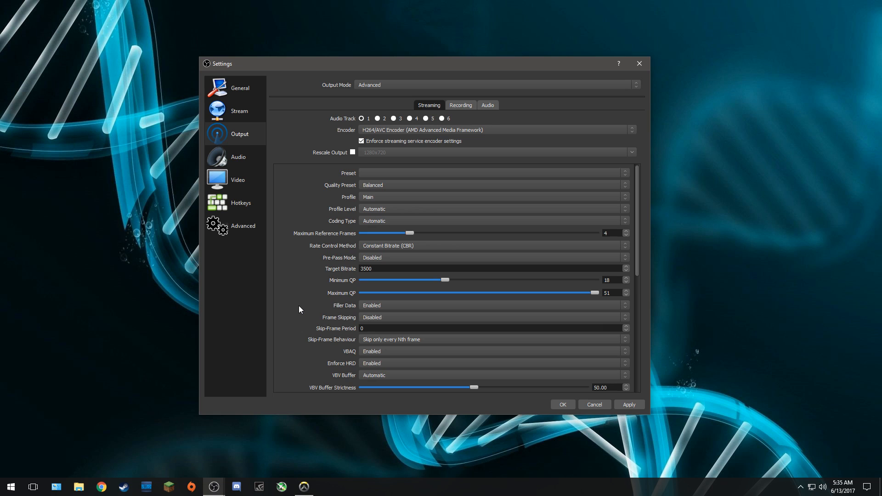
scroll(299, 305, down, 10)
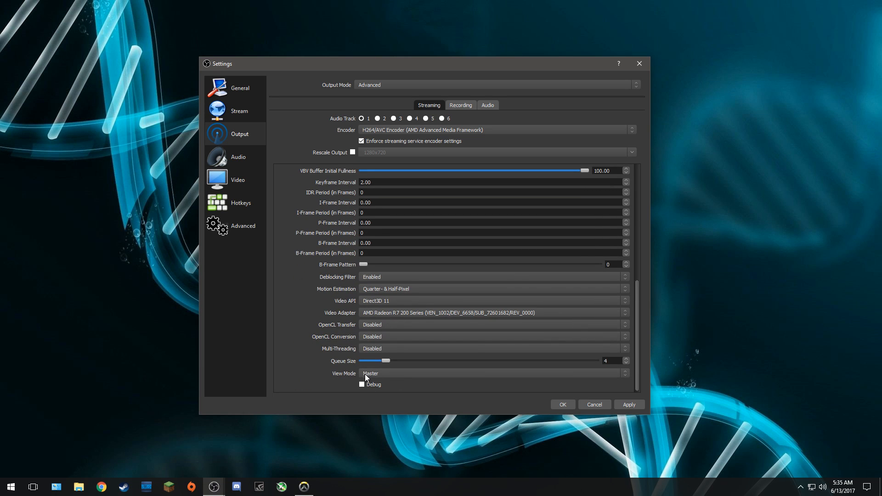
click(395, 374)
click(390, 387)
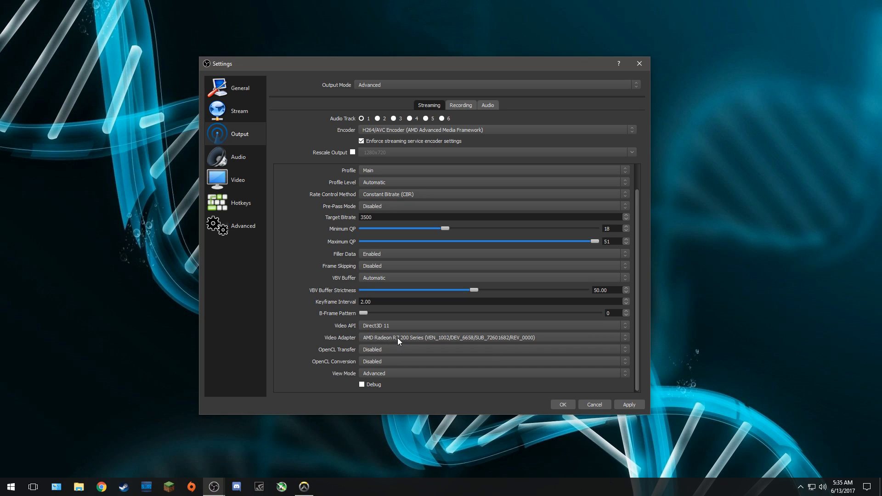
Use the AMD Radeon R7 200 Series as the streaming video adapter and apply the settings.
click(410, 338)
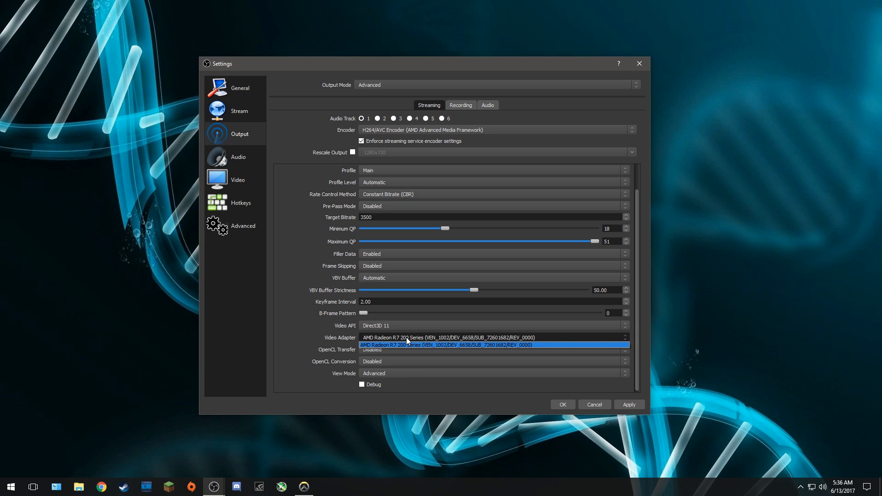
click(407, 339)
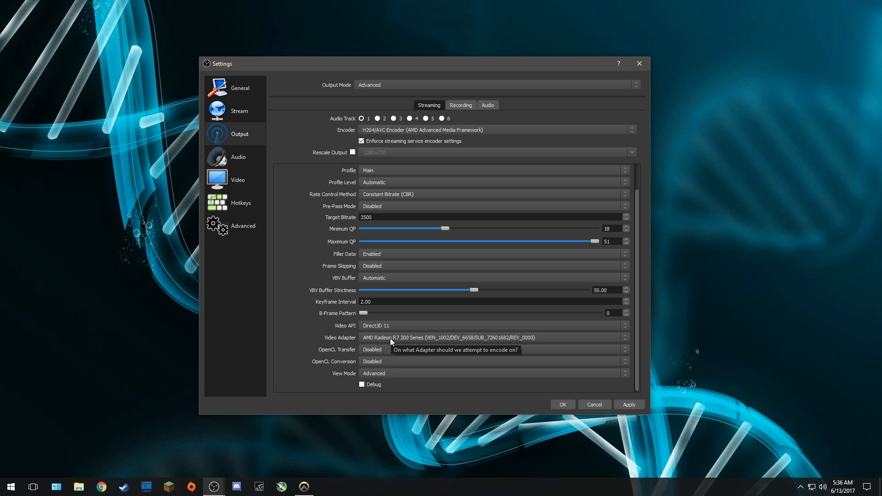
scroll(385, 362, down, 1)
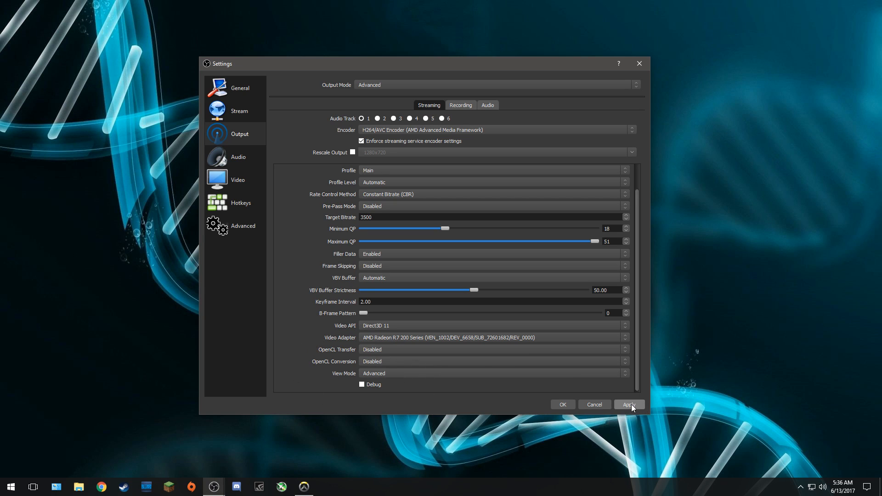
scroll(307, 195, up, 1)
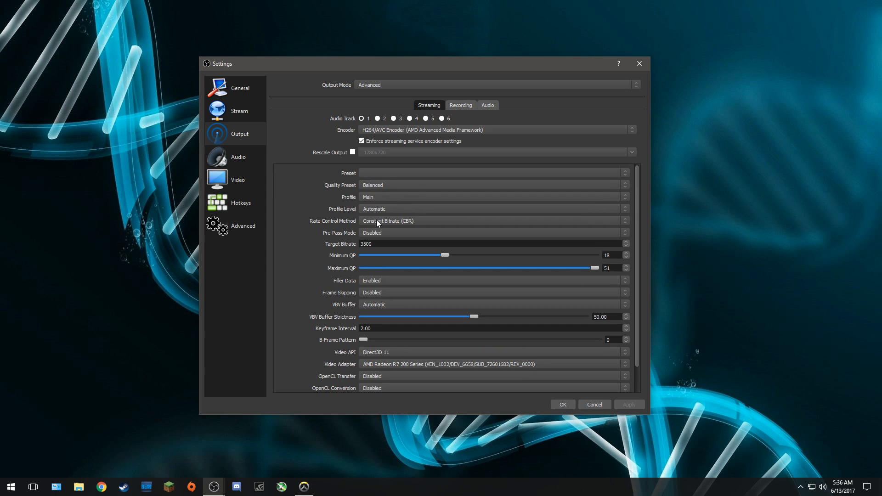
mouse_move(376, 220)
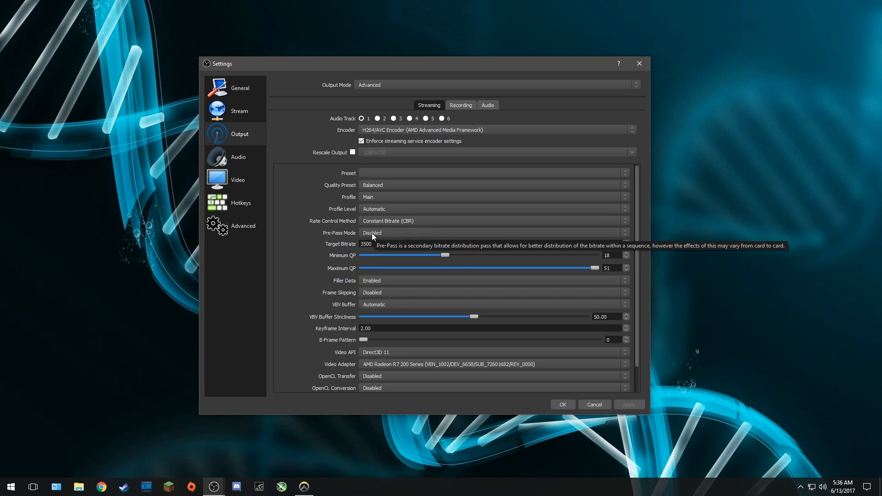
Set the recording encoder to H264/AVC Encoder (AMD Advanced Media Framework).
click(472, 108)
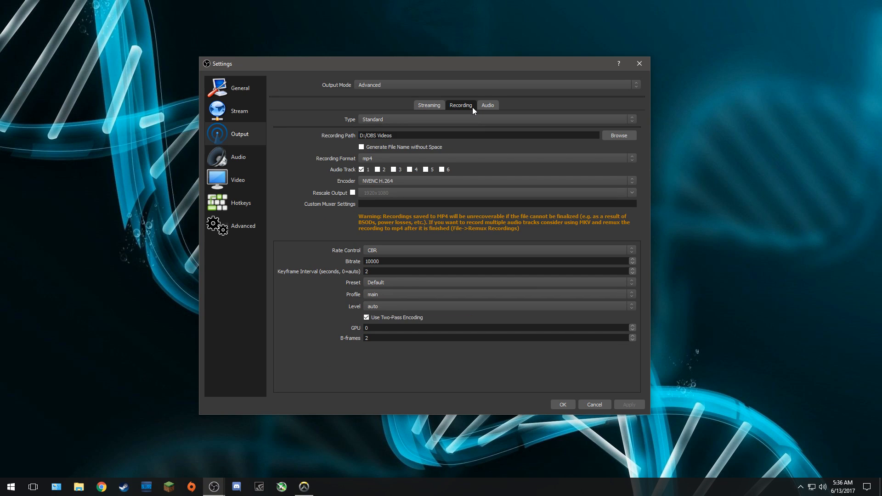
click(399, 181)
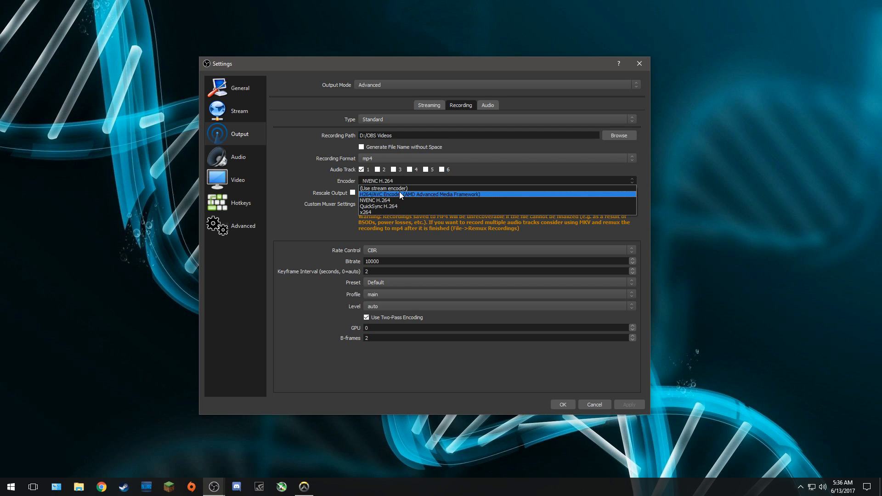
click(406, 194)
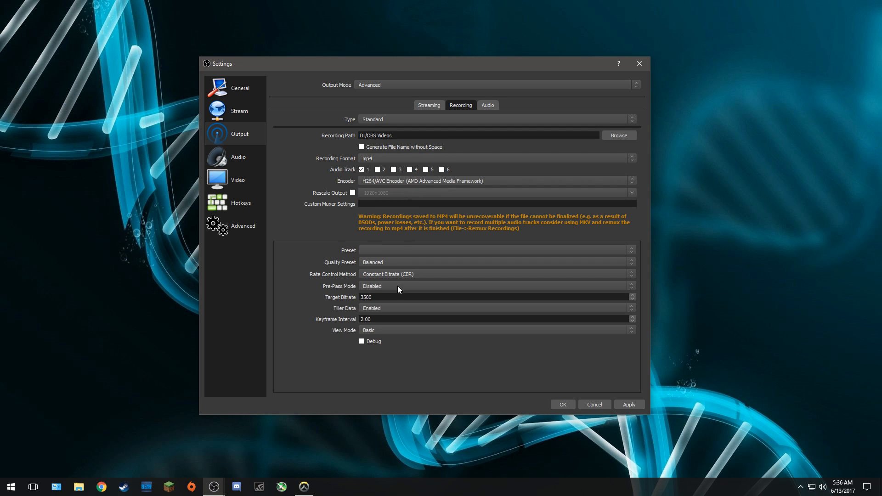
Set the recording encoder's view mode to Advanced and look through its rate control, QP and video adapter options.
click(371, 330)
click(373, 345)
scroll(331, 341, down, 5)
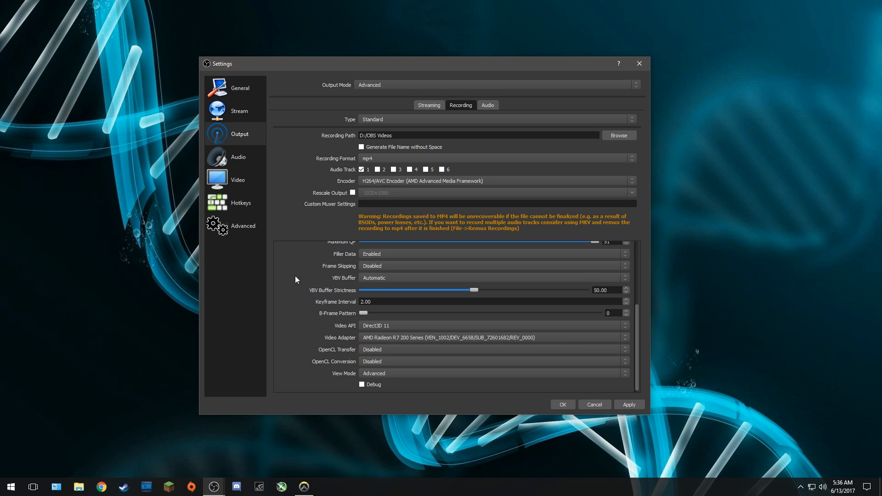
scroll(295, 275, up, 2)
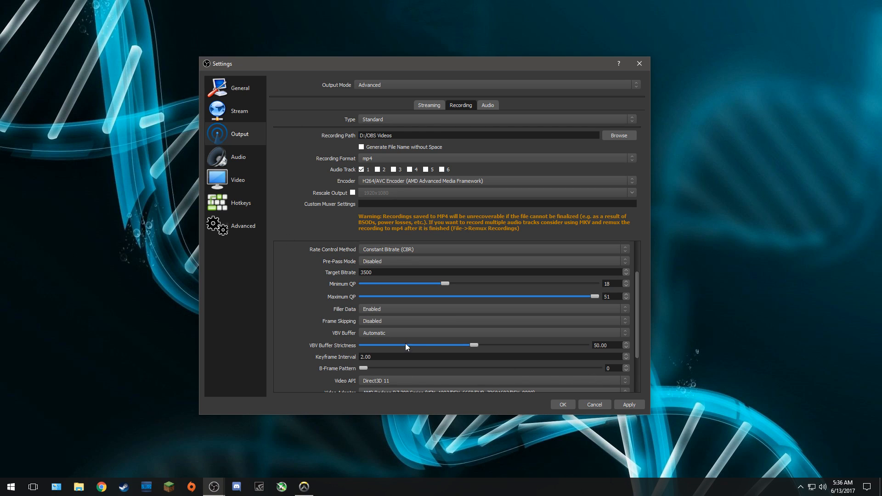
scroll(291, 302, up, 2)
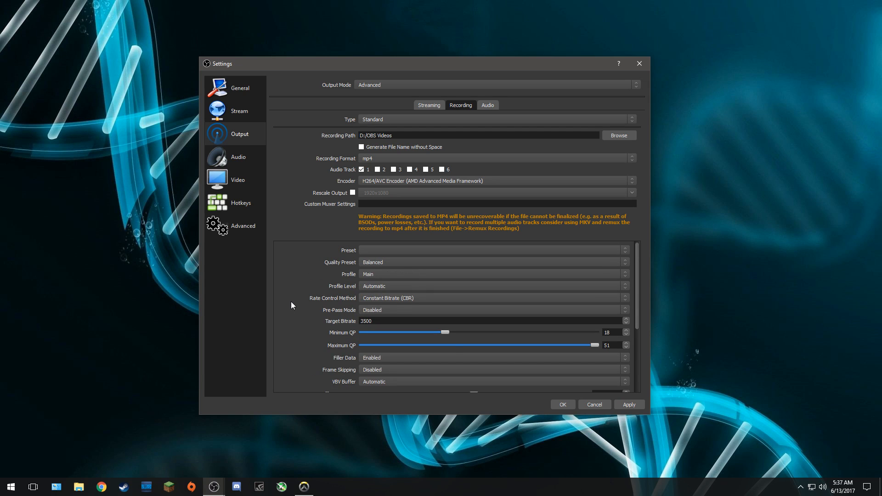